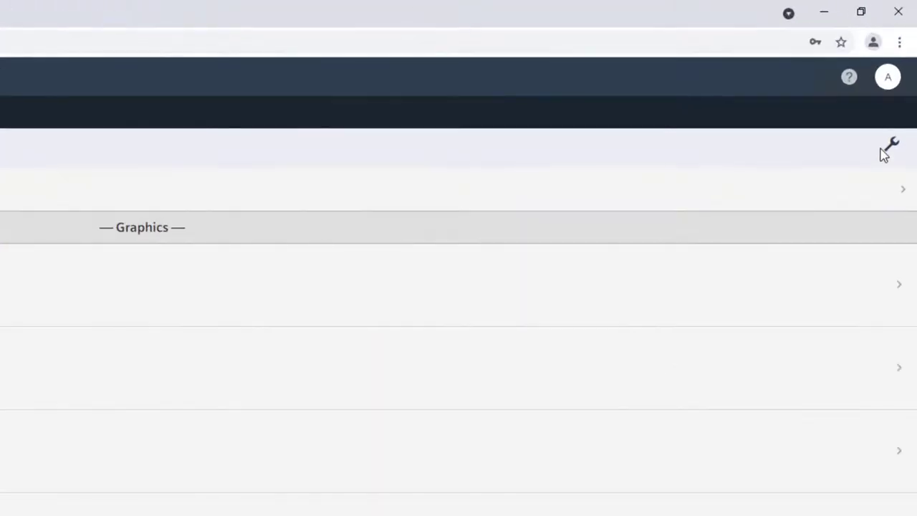
Step: Go to the Data point integration page from the Tools panel
{"action": "left_click", "coordinate": [902, 86]}
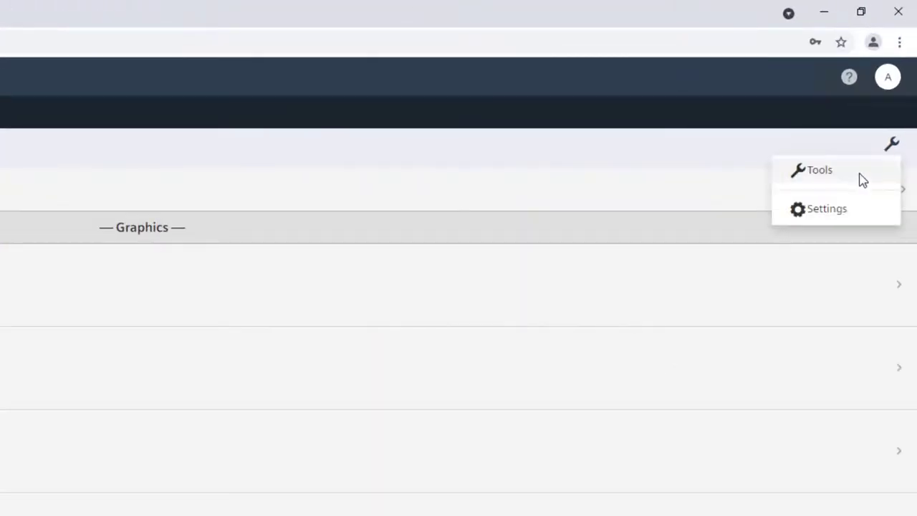
{"action": "left_click", "coordinate": [861, 176]}
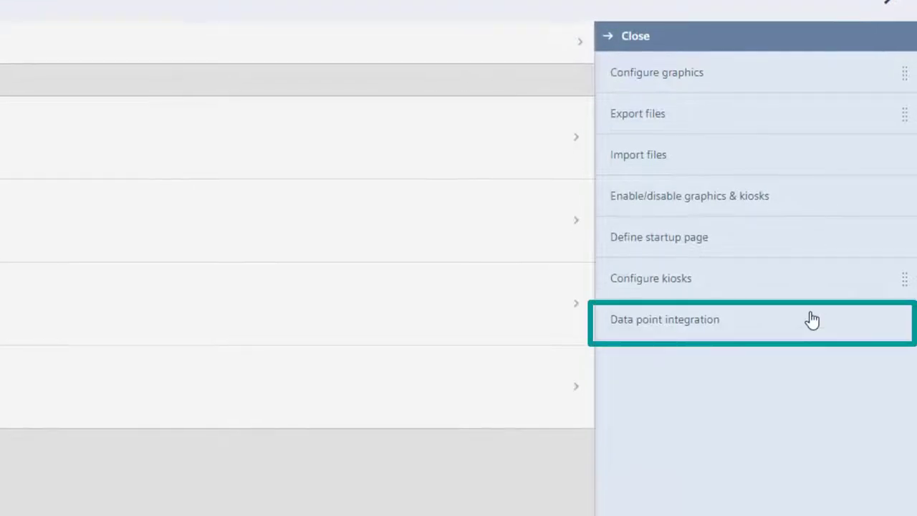
{"action": "left_click", "coordinate": [810, 319]}
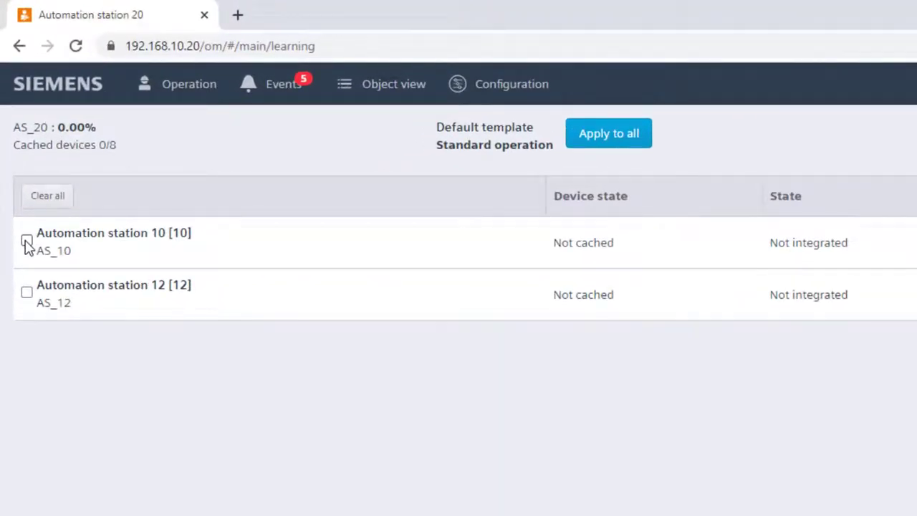
Step: Select Automation stations 10 and 12 and clear all their data points
{"action": "left_click", "coordinate": [27, 241]}
{"action": "left_click", "coordinate": [27, 295]}
{"action": "left_click", "coordinate": [50, 201]}
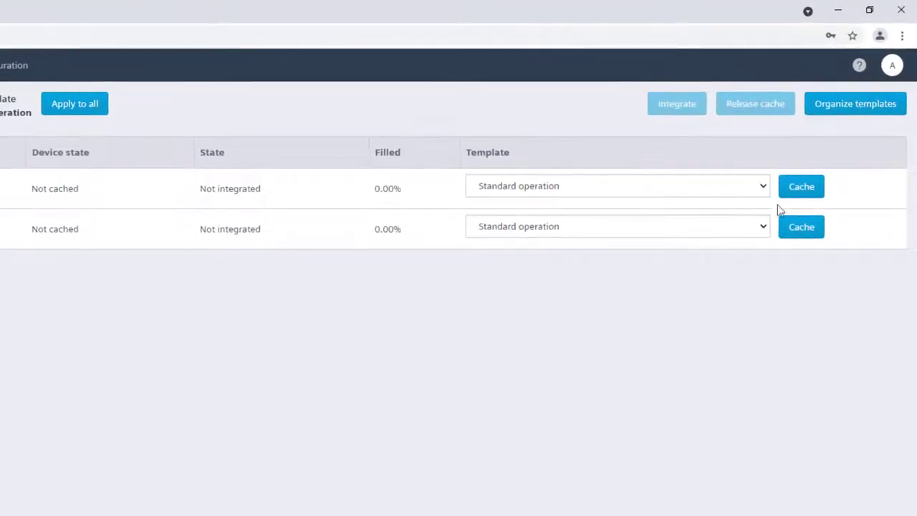
Step: Apply the Extended operation template to Automation station 10 and leave station 12 on Standard operation
{"action": "left_click", "coordinate": [761, 188]}
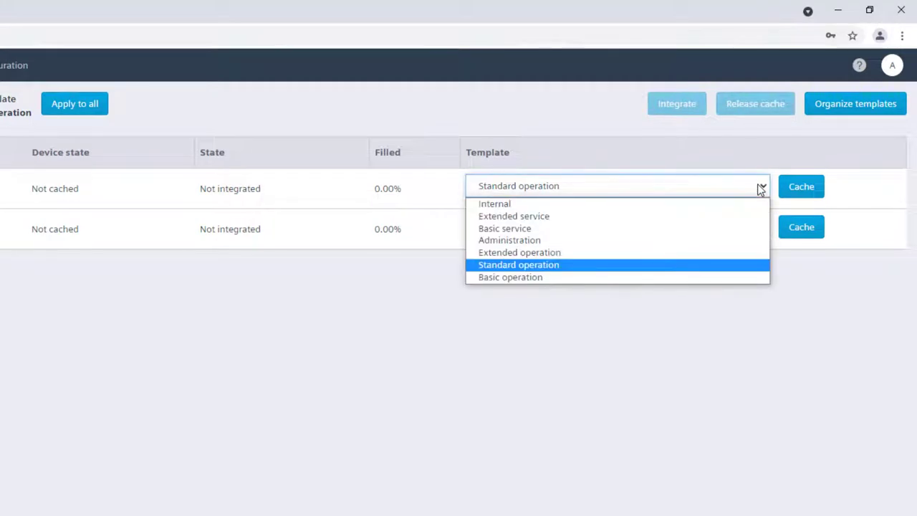
{"action": "left_click", "coordinate": [726, 254]}
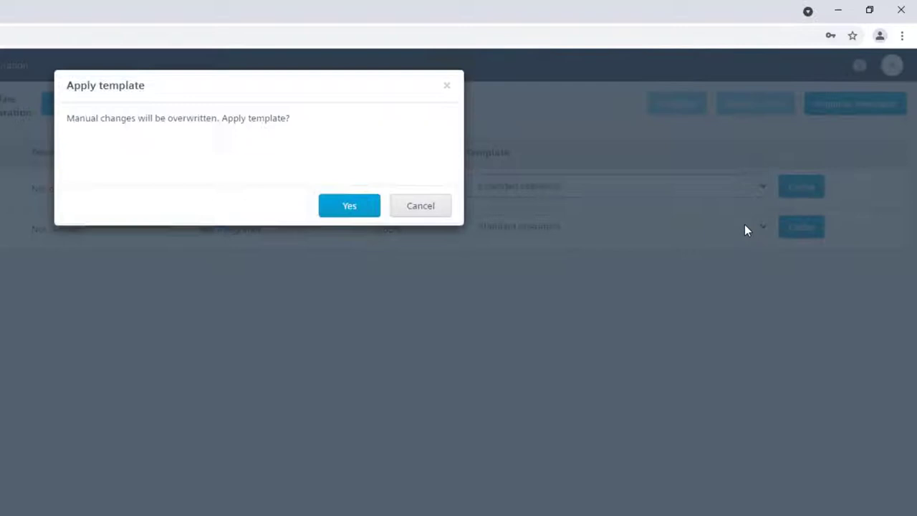
{"action": "left_click", "coordinate": [355, 206]}
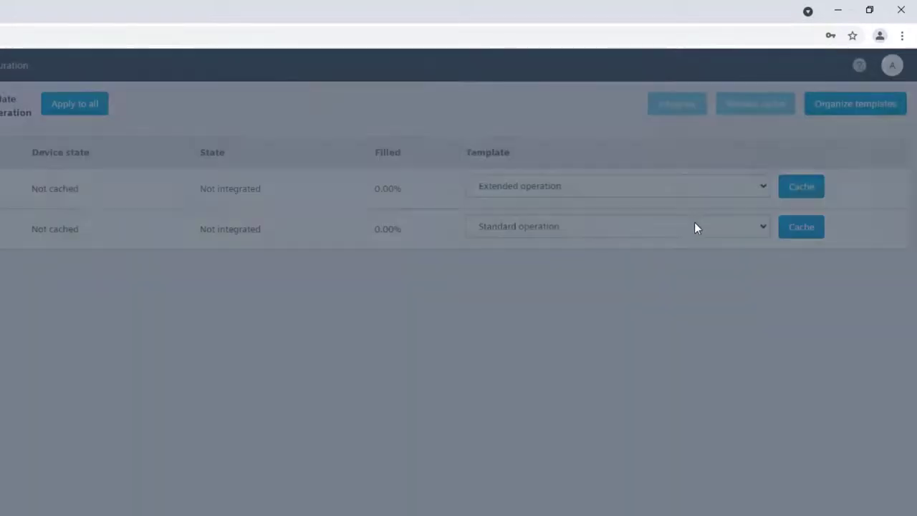
{"action": "left_click", "coordinate": [697, 226]}
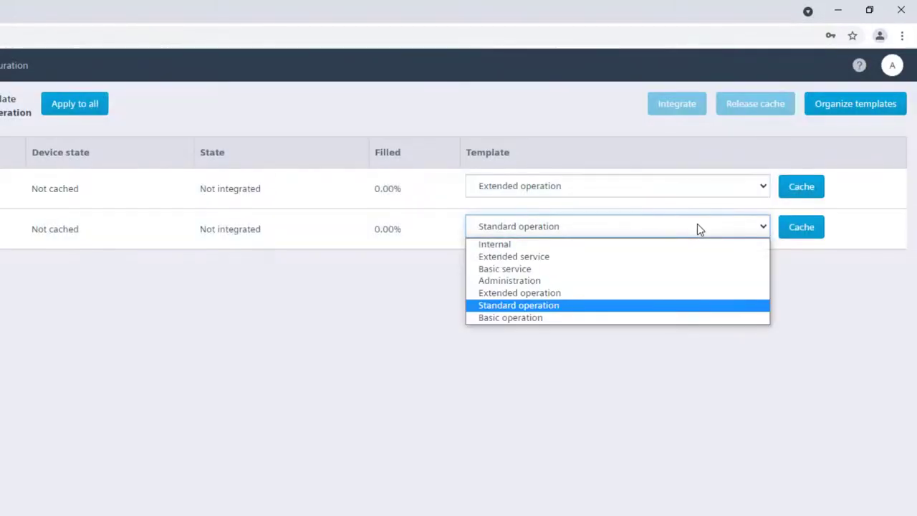
{"action": "left_click", "coordinate": [698, 227]}
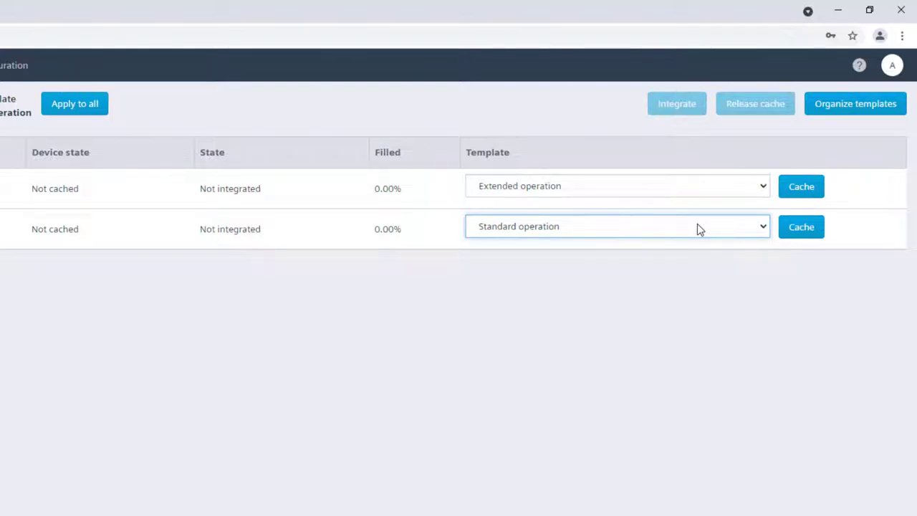
Step: Cache Automation station 10's data points until both stations show Ready
{"action": "left_click", "coordinate": [695, 335]}
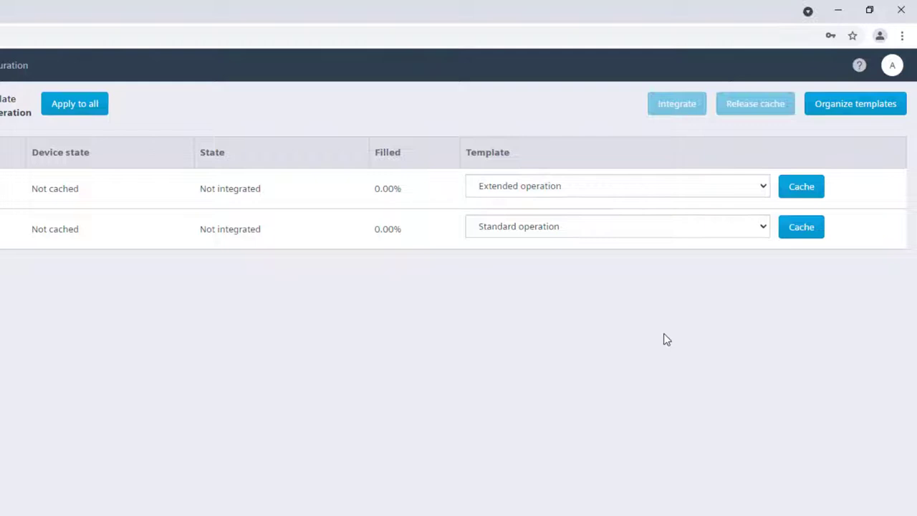
{"action": "left_click", "coordinate": [802, 187]}
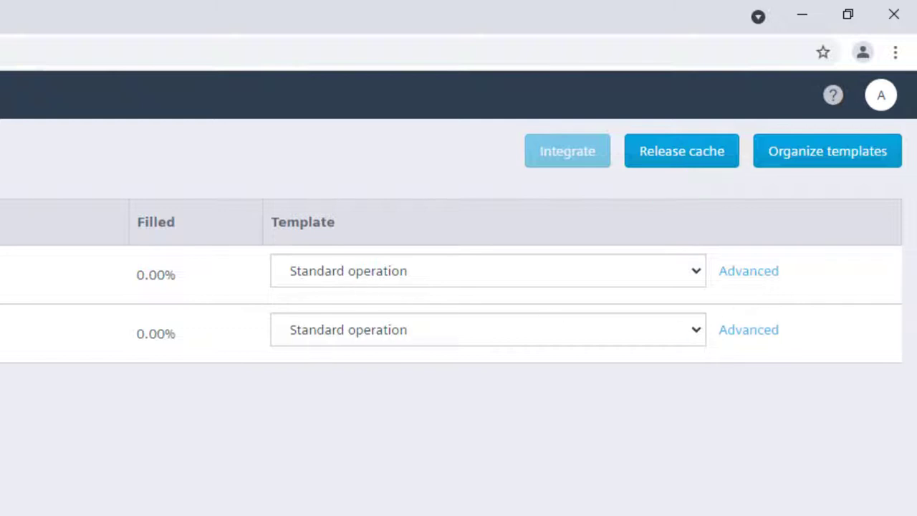
Step: Change Automation station 10's template to Extended service
{"action": "key", "text": "Down"}
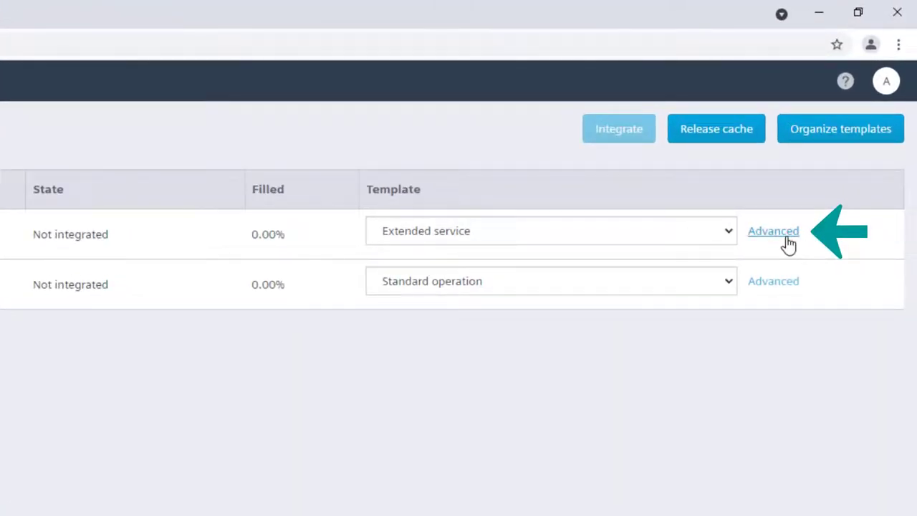
Step: In AS_10's Advanced view, expand Building 01 > Air handling unit > Cooling coil > Valve and Energy recovery
{"action": "left_click", "coordinate": [786, 244]}
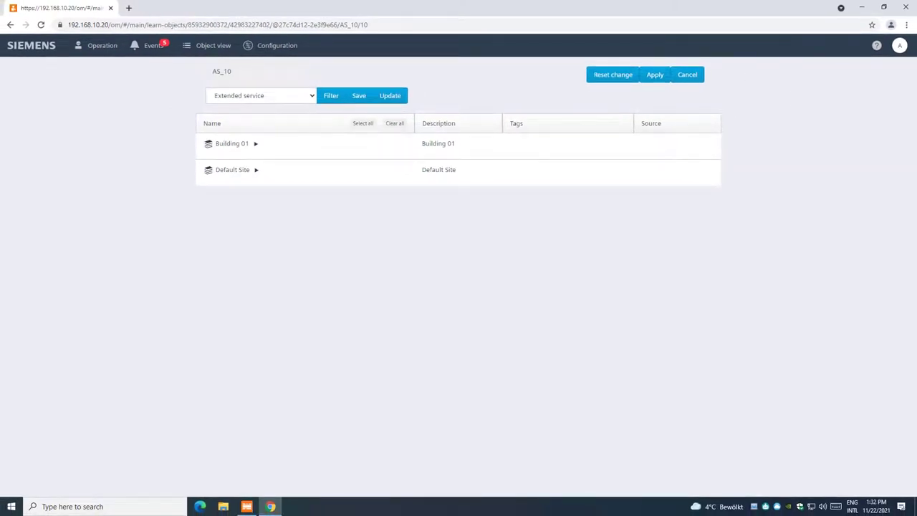
{"action": "left_click", "coordinate": [254, 144]}
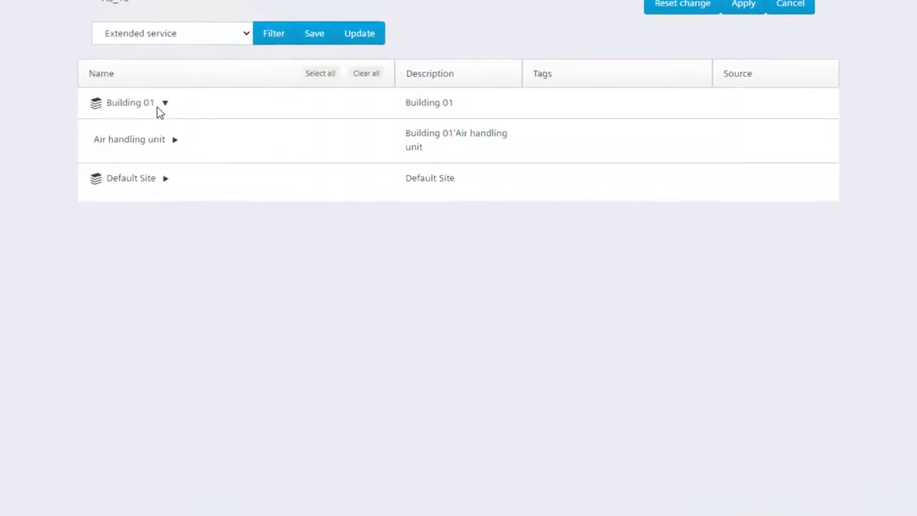
{"action": "left_click", "coordinate": [164, 138]}
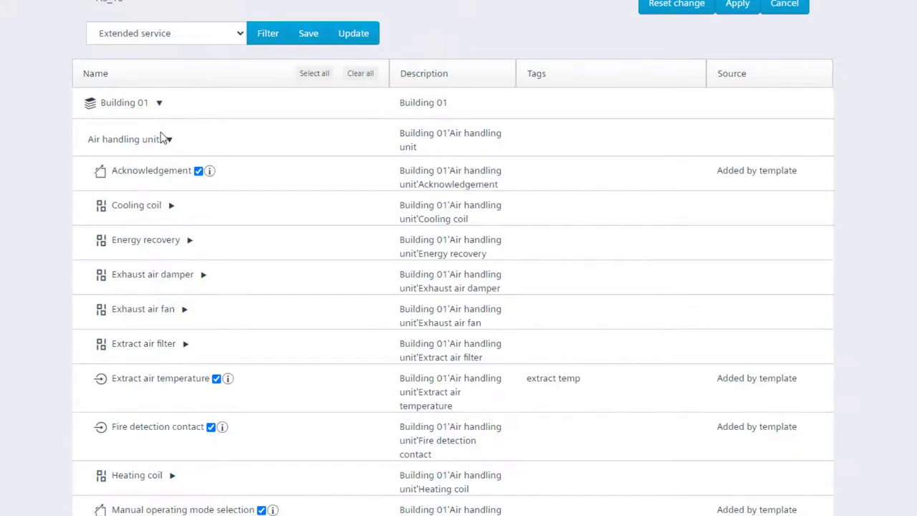
{"action": "left_click", "coordinate": [171, 206]}
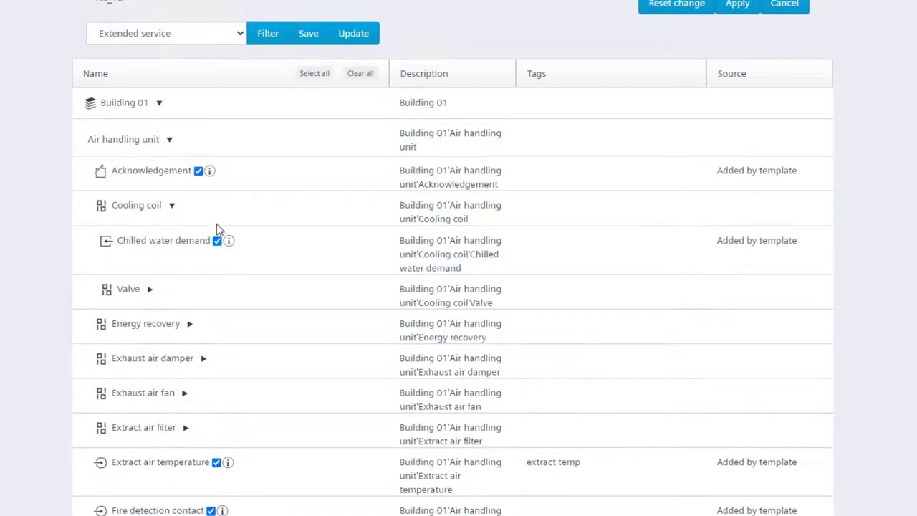
{"action": "left_click", "coordinate": [150, 290]}
{"action": "left_click", "coordinate": [190, 435]}
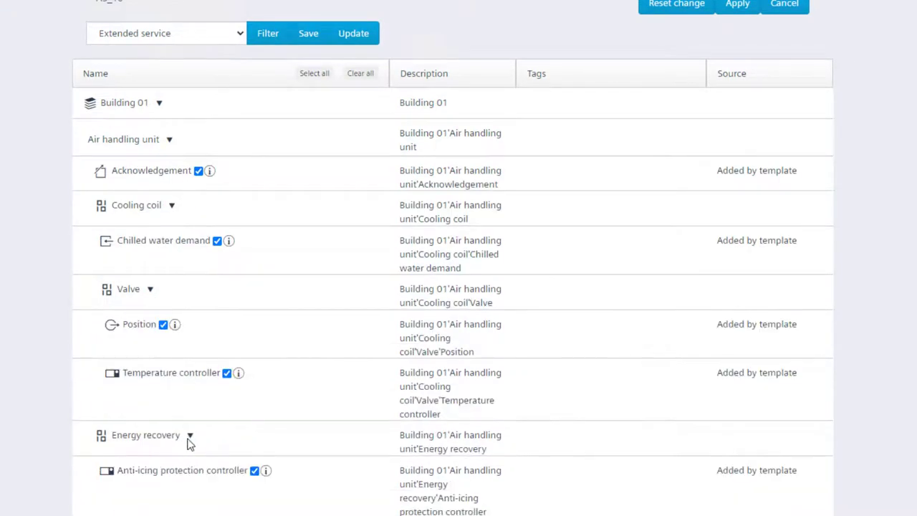
Step: Untick Acknowledgement, Chilled water demand, Position and Temperature controller
{"action": "left_click", "coordinate": [199, 170]}
{"action": "left_click", "coordinate": [217, 241]}
{"action": "left_click", "coordinate": [163, 325]}
{"action": "left_click", "coordinate": [226, 373]}
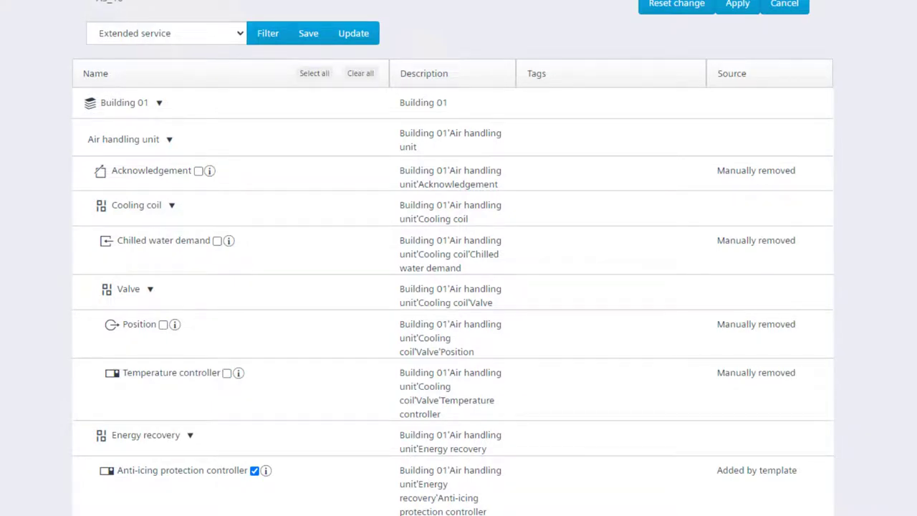
Step: Add a pasted exclusion condition as a third data point filter line and confirm
{"action": "scroll", "coordinate": [342, 129], "scroll_direction": "up", "scroll_amount": 1}
{"action": "left_click", "coordinate": [278, 84]}
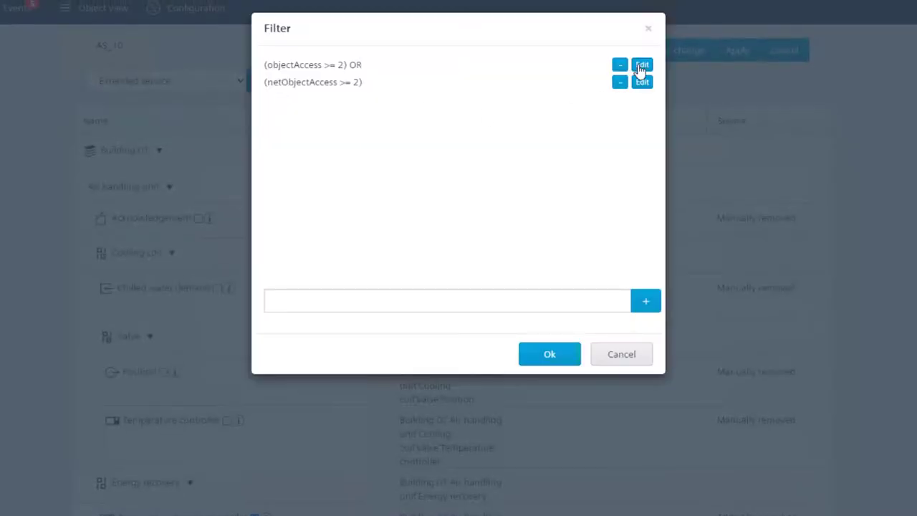
{"action": "left_click", "coordinate": [405, 298]}
{"action": "type", "text": "((baObjectType != 12) and (shortName != \"CmdVal\") and (shortName != \"EnFnct\") and (shortName != \"SwiOnPt\") and (shortName != \"Out\") and (shortName != \"In\") and (shortName != \"ShftOnPt\") and (shortName != \"Hys\") and (shortName != \"Actg\") and (shortName != \"X1\") and (shortName != \"X2\") and (shortName != \"Y1\") and (shortName != \"Y2\") and (shortName != \"SpMaxSu\") and (shortName != \"SpMinSu\") and (shortName != \"SpHiR\") and (shortName != \"SpHiSu\") and (shortName != \"XctrR\") and (shortName != \"XctrSu\") and (shortName != \"SpLoR\") and (shortName != \"SpLoSu\") and (shortName != \"SpErcSu\") and (shortName != \"SpBkO\") and (shortName != \"SpBk\")) and ((netObjectAccess >= 5) or (objectAccess >= 5))"}
{"action": "left_click", "coordinate": [645, 301]}
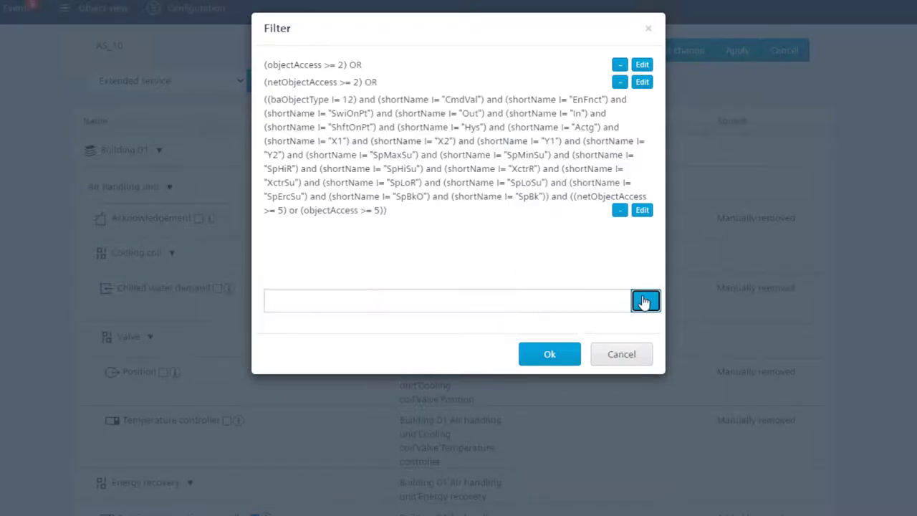
{"action": "left_click", "coordinate": [550, 354]}
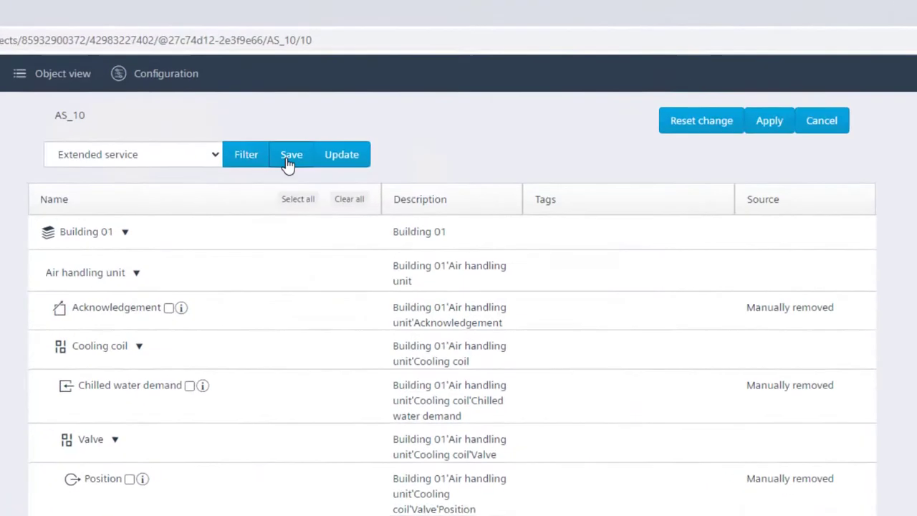
Step: Save the selection as a new template named 'Extended service mod 1'
{"action": "left_click", "coordinate": [287, 159]}
{"action": "left_click", "coordinate": [293, 156]}
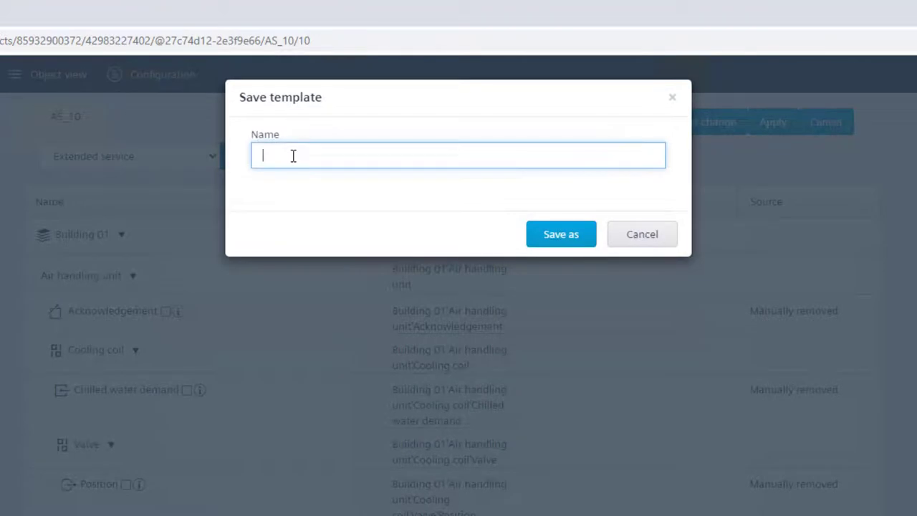
{"action": "type", "text": "Extended service mod 1"}
{"action": "left_click", "coordinate": [561, 242]}
{"action": "left_click", "coordinate": [560, 246]}
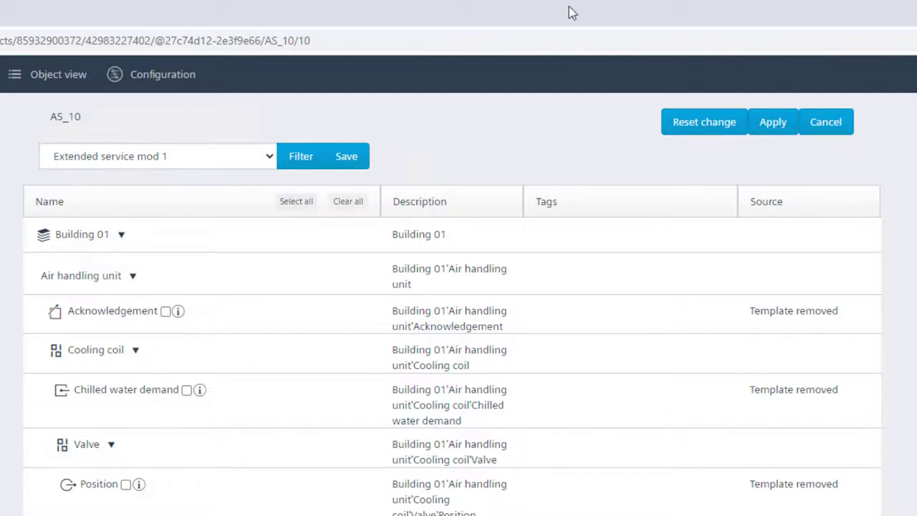
Step: Apply the selection and export Extended service mod 1 as a JSON file
{"action": "left_click", "coordinate": [770, 123]}
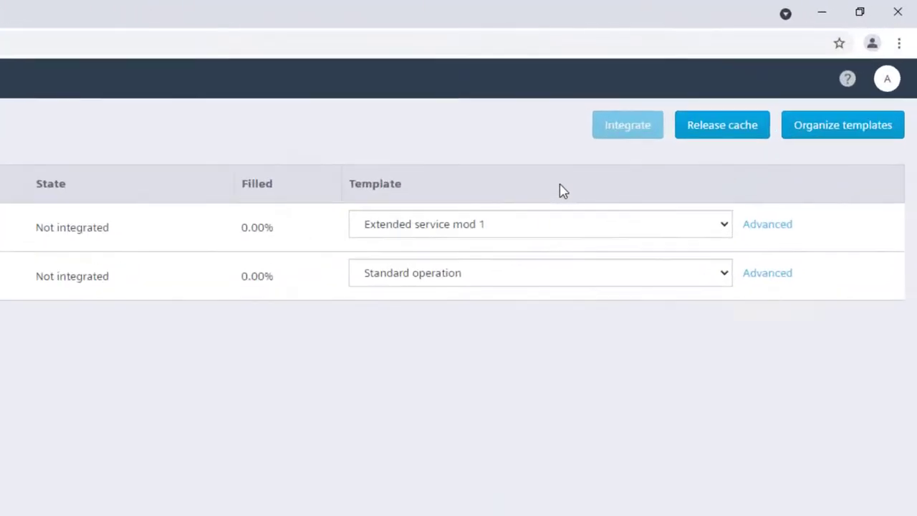
{"action": "left_click", "coordinate": [811, 148]}
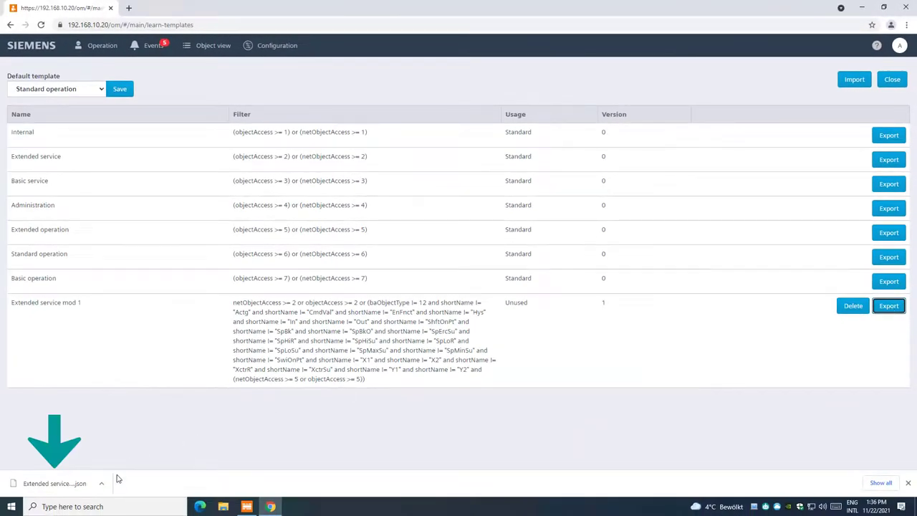
{"action": "left_click", "coordinate": [104, 483]}
{"action": "left_click", "coordinate": [115, 452]}
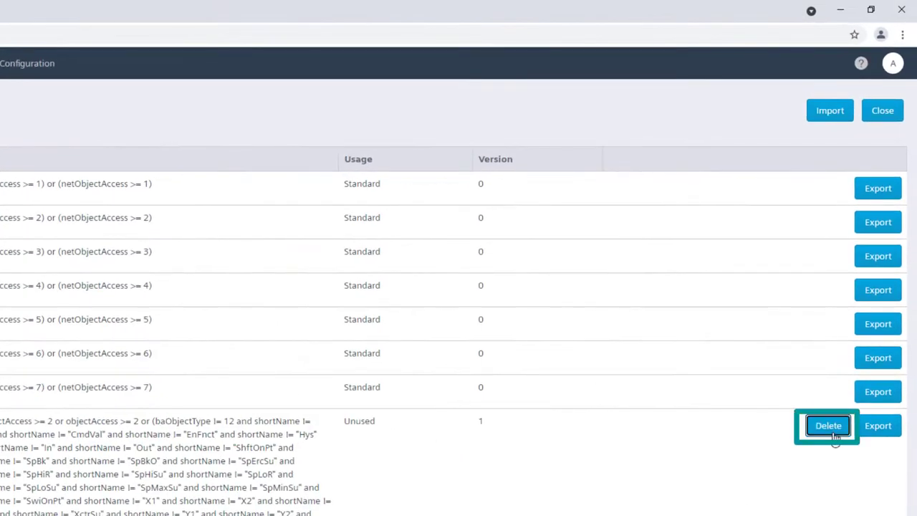
Step: Delete the Extended service mod 1 template, then re-import its JSON from Downloads
{"action": "left_click", "coordinate": [852, 306]}
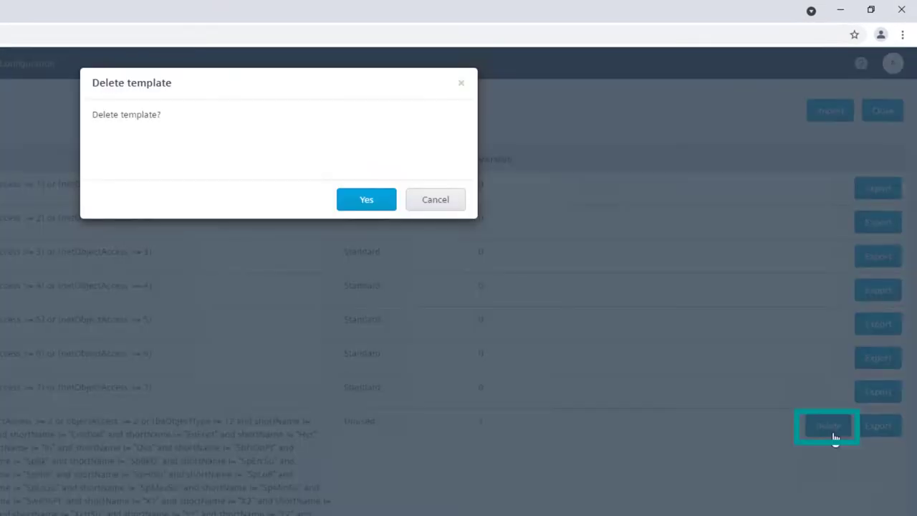
{"action": "left_click", "coordinate": [370, 200]}
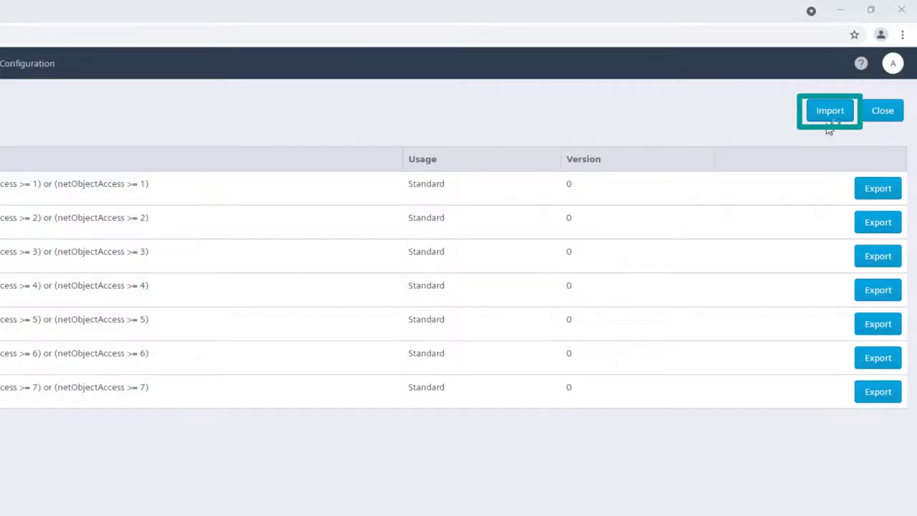
{"action": "left_click", "coordinate": [829, 115]}
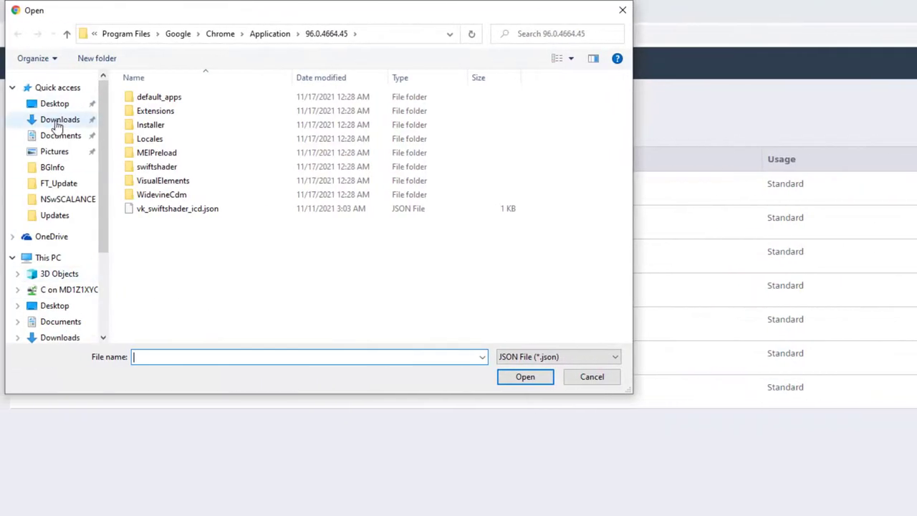
{"action": "left_click", "coordinate": [57, 121]}
{"action": "left_click", "coordinate": [137, 117]}
{"action": "key", "text": "Return"}
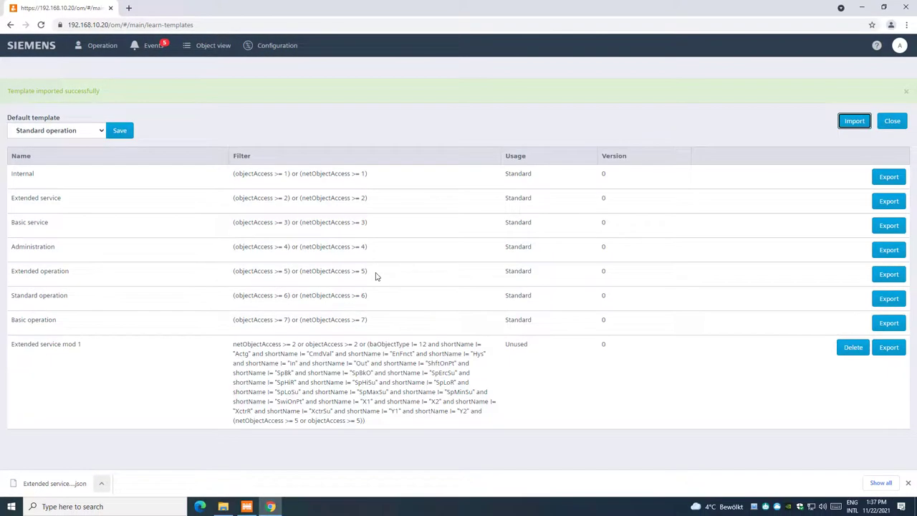
Step: Integrate AS_10 and AS_12 data points with their assigned templates from the station list
{"action": "left_click", "coordinate": [883, 123]}
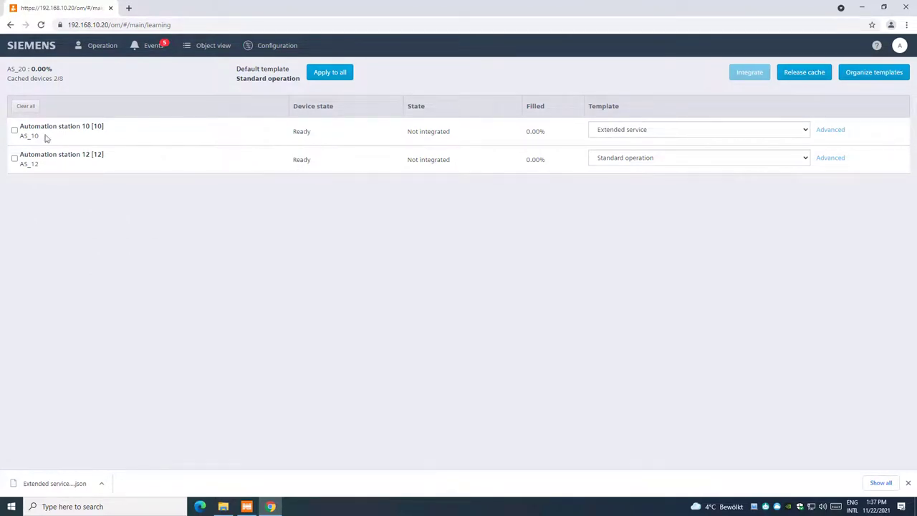
{"action": "left_click", "coordinate": [14, 131]}
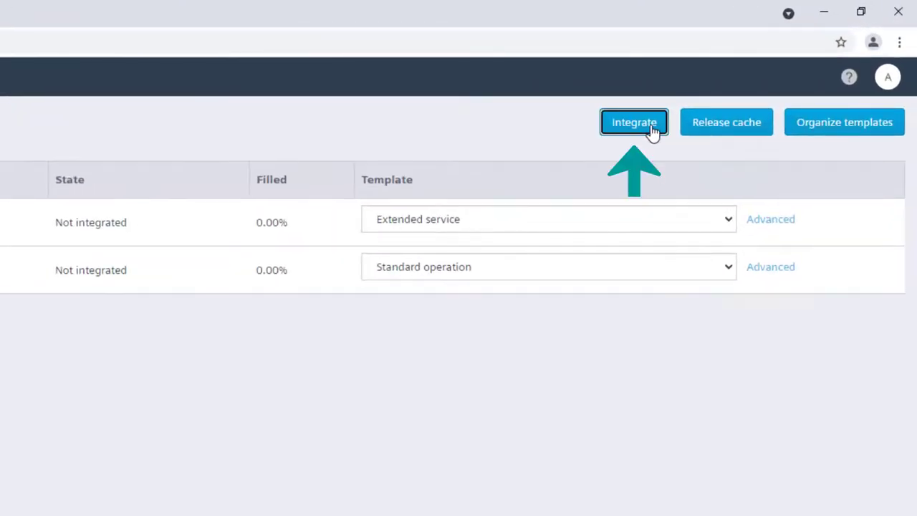
{"action": "left_click", "coordinate": [660, 118]}
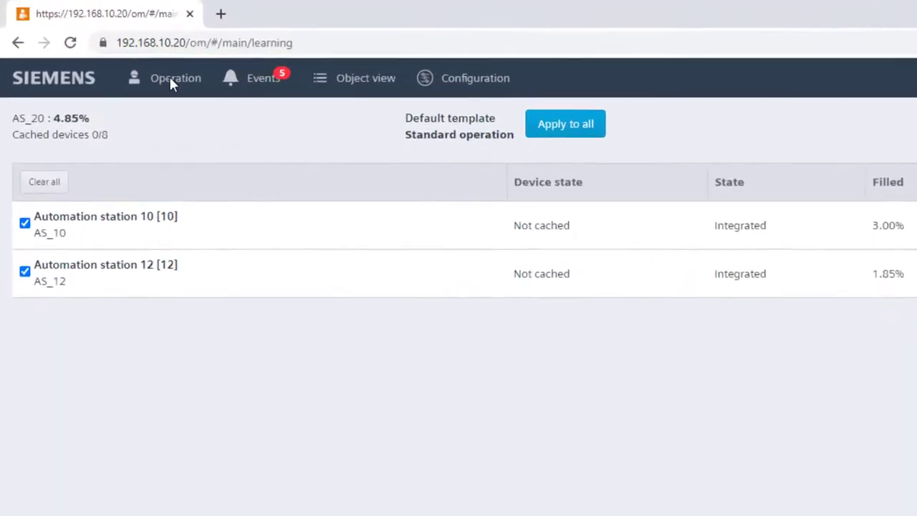
Step: Show Building 01 Air handling unit's data points in the Operation List view
{"action": "left_click", "coordinate": [100, 47]}
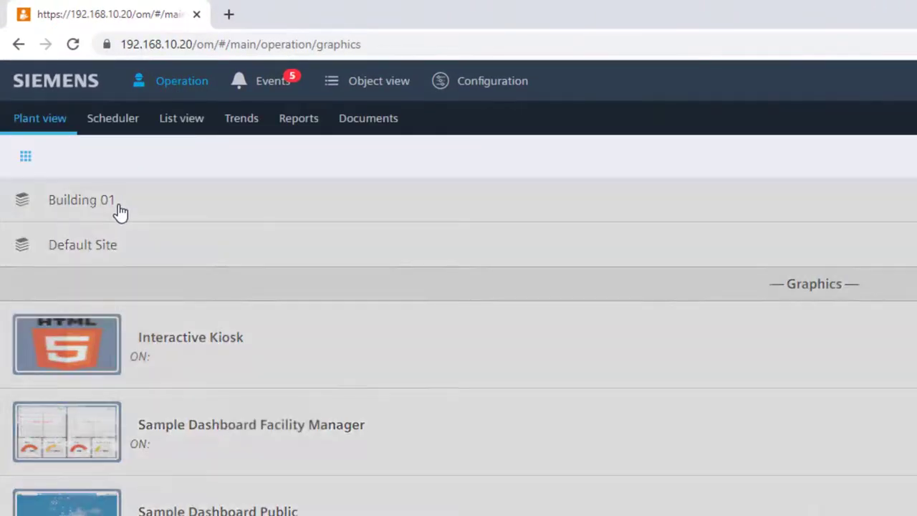
{"action": "left_click", "coordinate": [119, 204]}
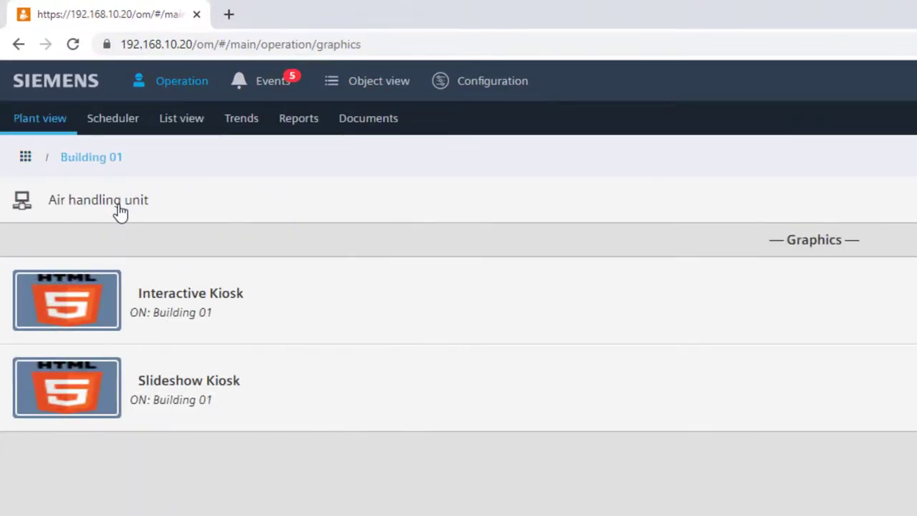
{"action": "left_click", "coordinate": [116, 208]}
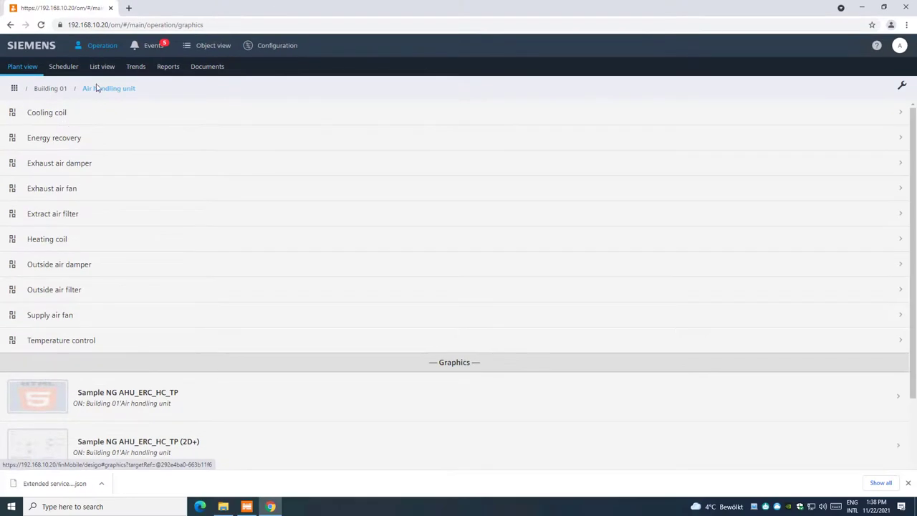
{"action": "left_click", "coordinate": [102, 66]}
{"action": "scroll", "coordinate": [143, 131], "scroll_direction": "down", "scroll_amount": 1}
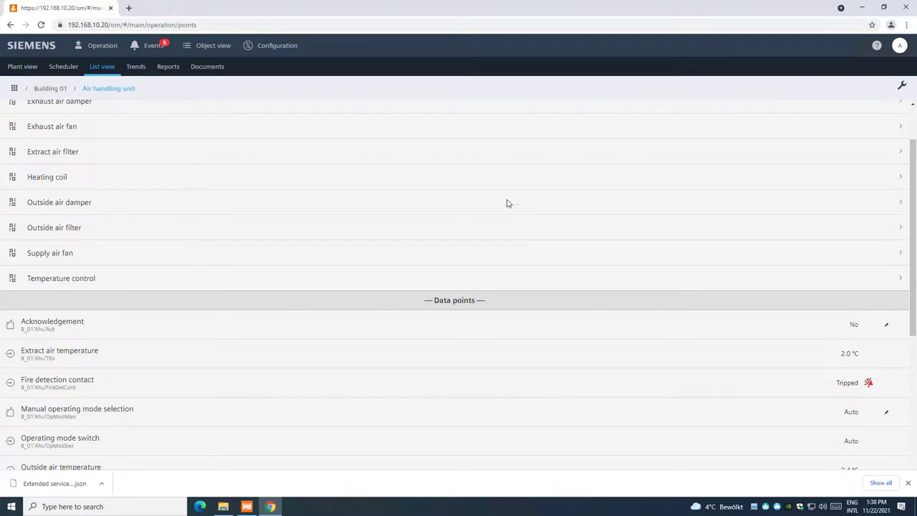
{"action": "scroll", "coordinate": [579, 303], "scroll_direction": "up", "scroll_amount": 3}
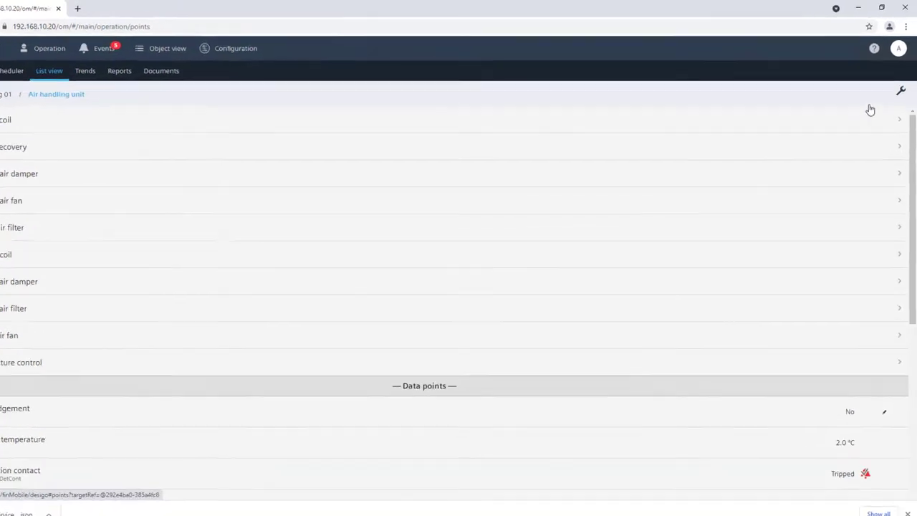
Step: Set the data point integration Cache timeout to 720 minutes in Settings
{"action": "left_click", "coordinate": [901, 91]}
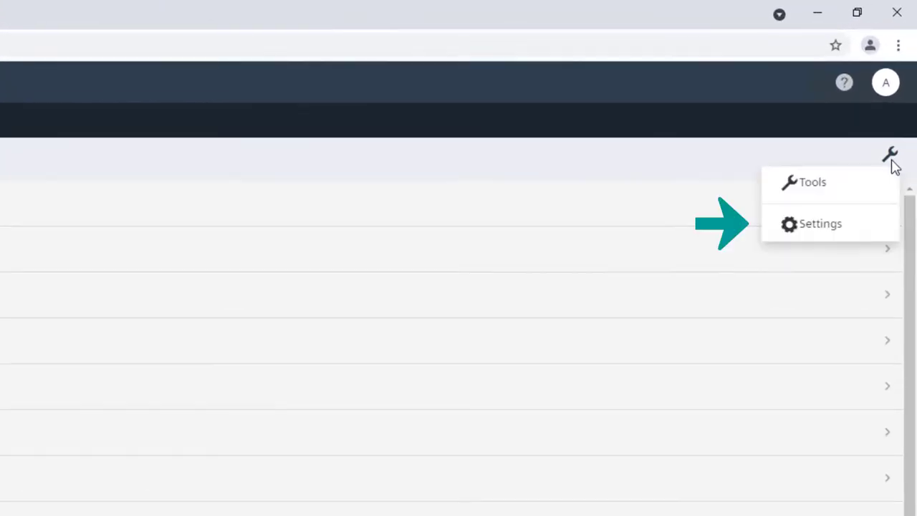
{"action": "left_click", "coordinate": [839, 227]}
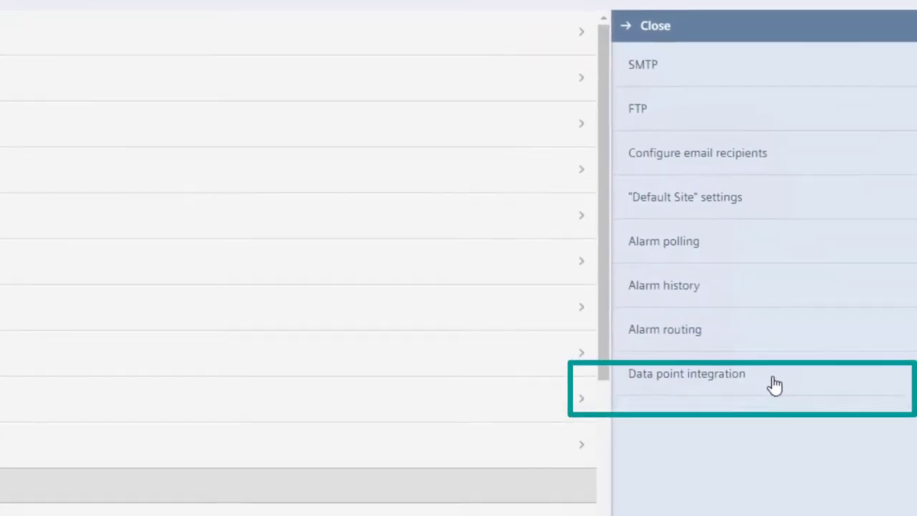
{"action": "left_click", "coordinate": [735, 396]}
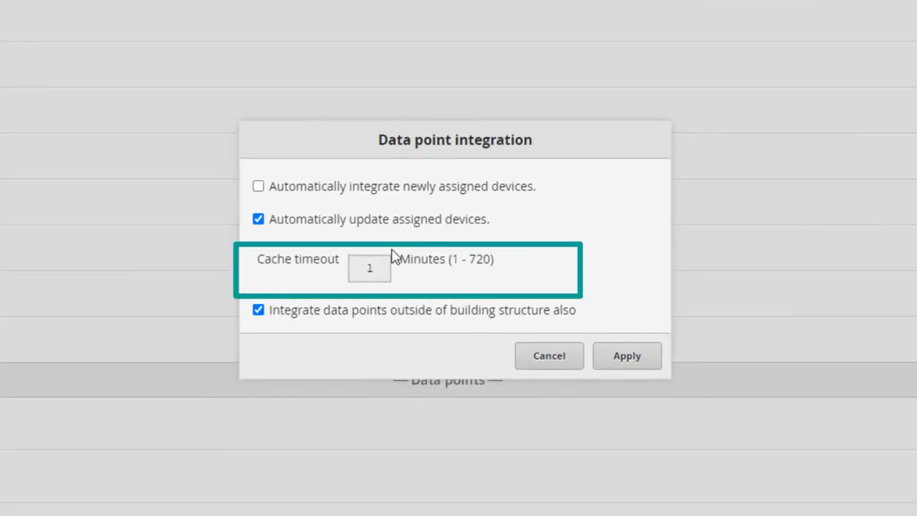
{"action": "double_click", "coordinate": [381, 269]}
{"action": "type", "text": "8"}
{"action": "left_click_drag", "start_coordinate": [363, 269], "coordinate": [440, 244]}
{"action": "type", "text": "720"}
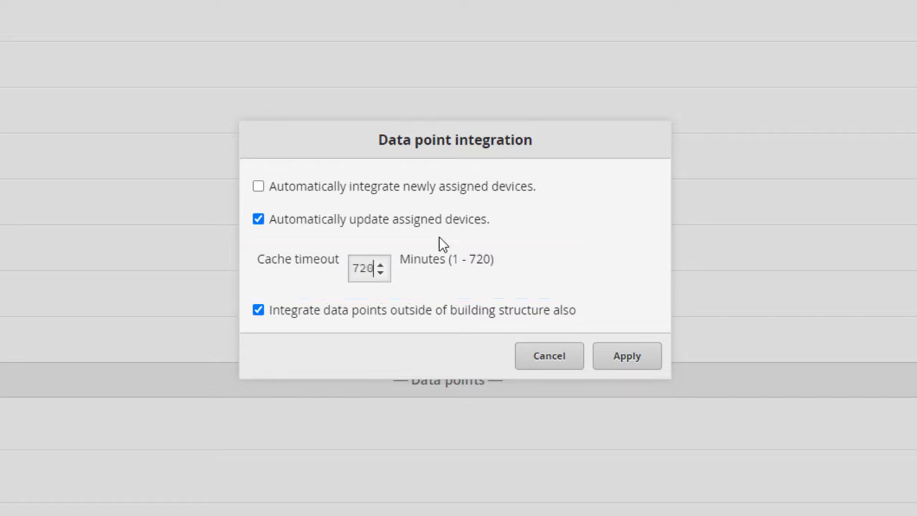